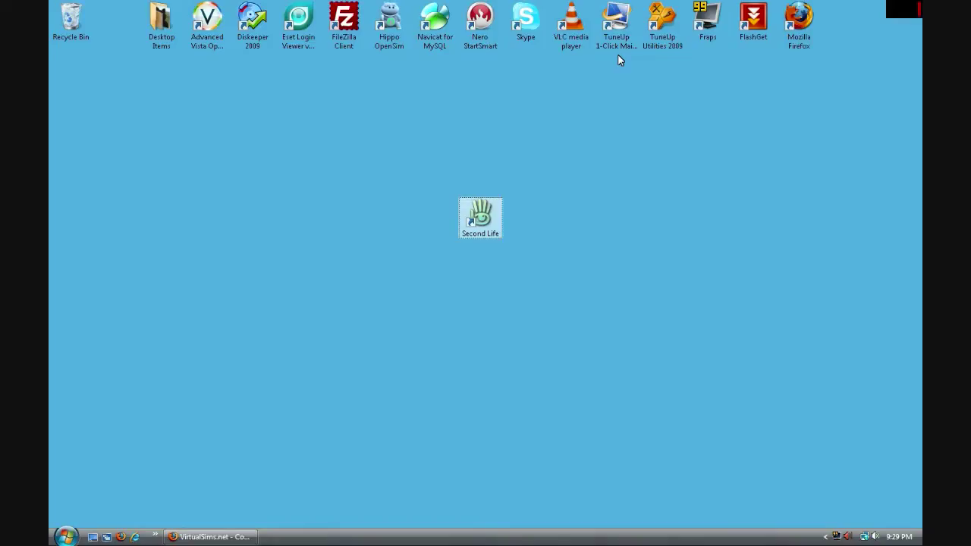
# Step: Make a copy of the Second Life shortcut on the desktop
pyautogui.moveTo(611, 156); pyautogui.dragTo(464, 247)
pyautogui.moveTo(559, 159); pyautogui.dragTo(425, 263)
pyautogui.rightClick(491, 207)
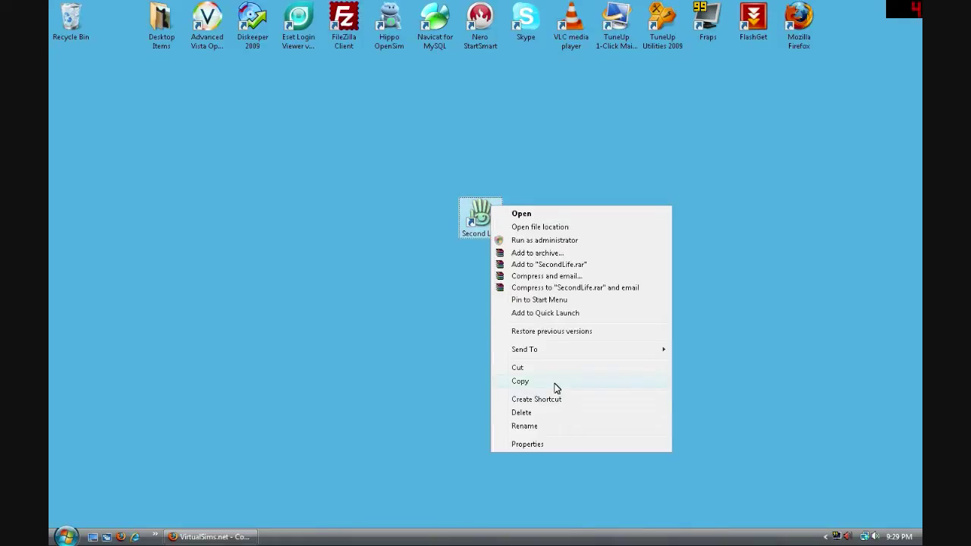
pyautogui.click(516, 381)
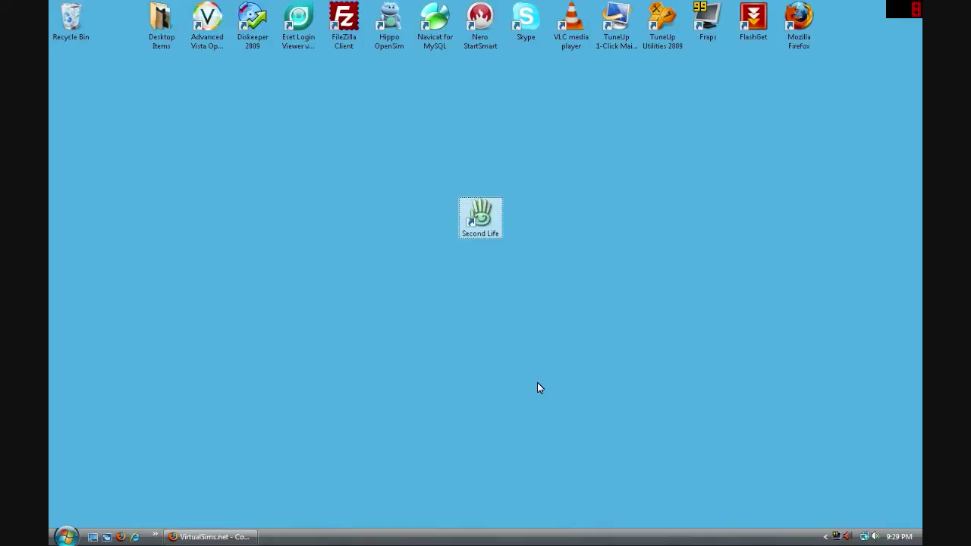
pyautogui.rightClick(618, 170)
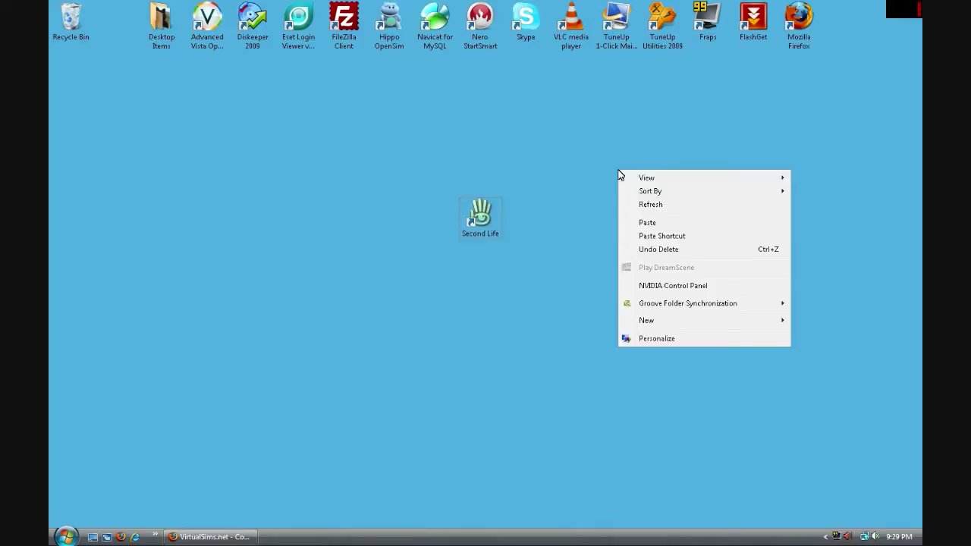
pyautogui.click(680, 226)
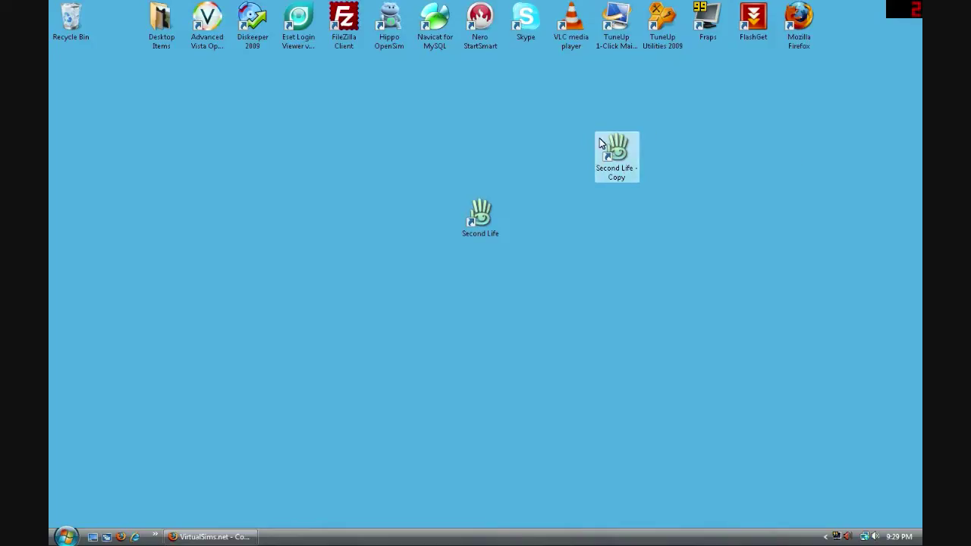
# Step: Rename the copied shortcut as Virtual Sims and place it beside the Second Life shortcut
pyautogui.rightClick(620, 149)
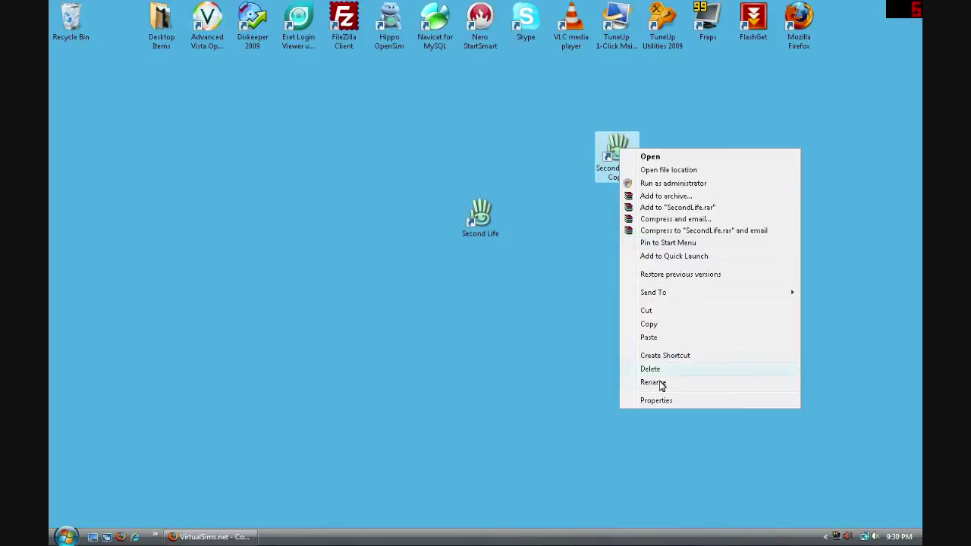
pyautogui.click(655, 383)
pyautogui.write('Virtu')
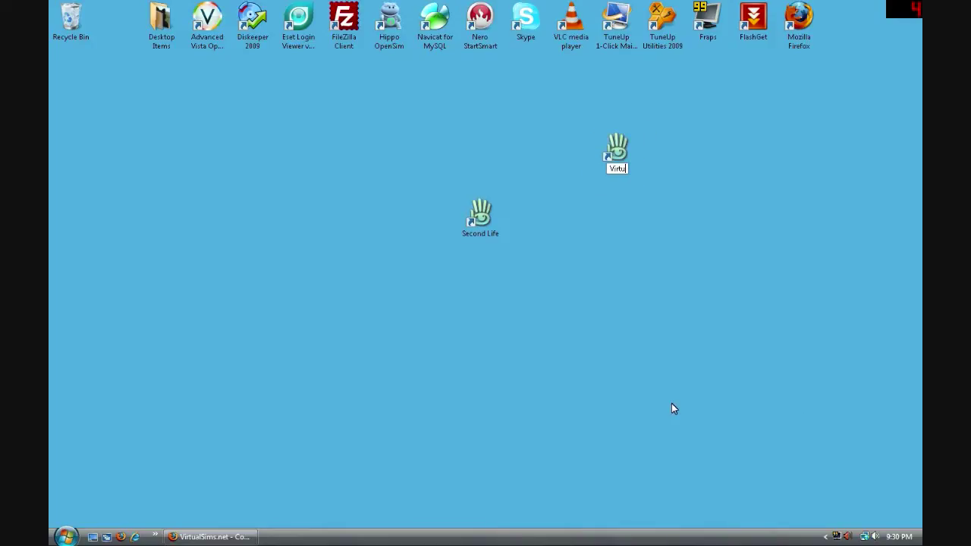
pyautogui.write('al Sims')
pyautogui.press('Return')
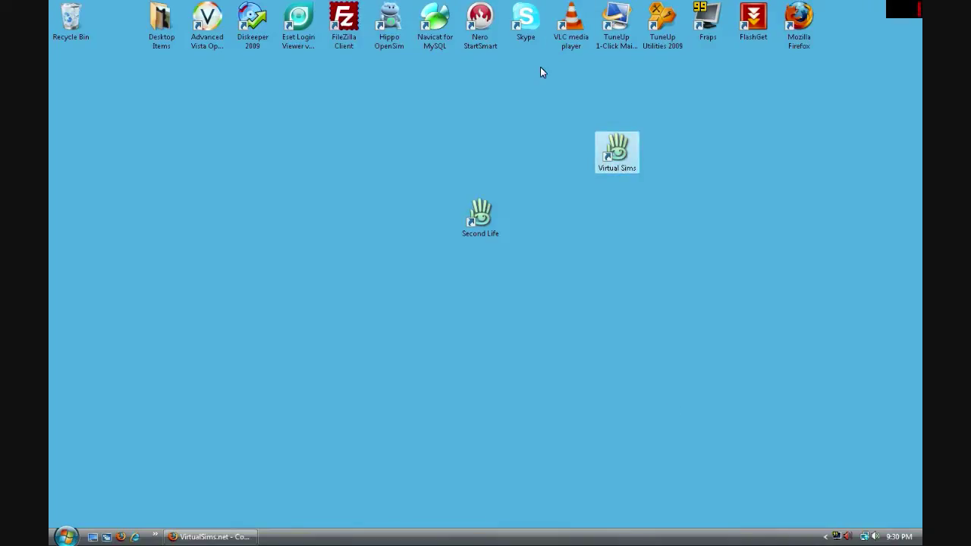
pyautogui.moveTo(629, 151); pyautogui.dragTo(538, 218)
pyautogui.click(618, 146)
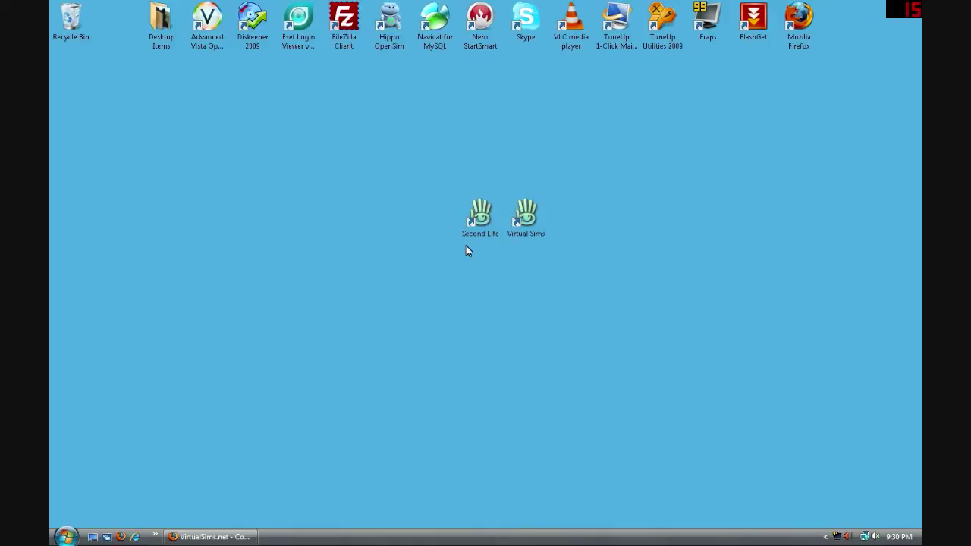
# Step: Switch to Firefox, open the VirtualSims Getting Started guide and copy the Step 3 launch code for the SL Windows client
pyautogui.click(228, 539)
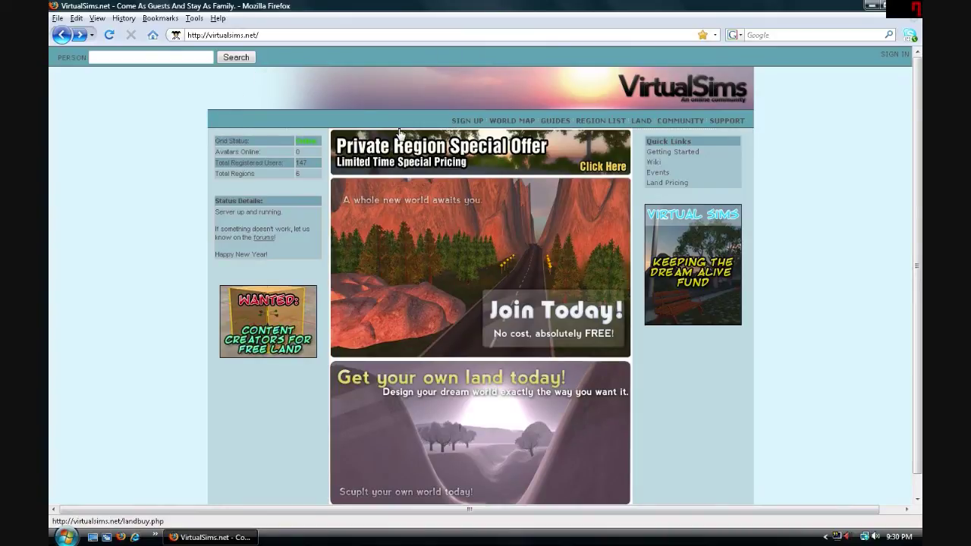
pyautogui.click(671, 153)
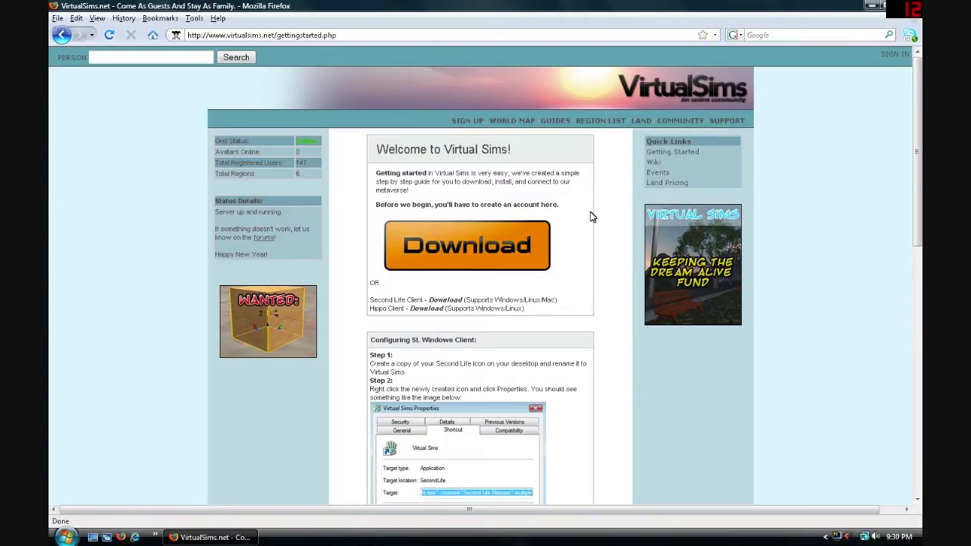
pyautogui.scroll(-1, 591, 212)
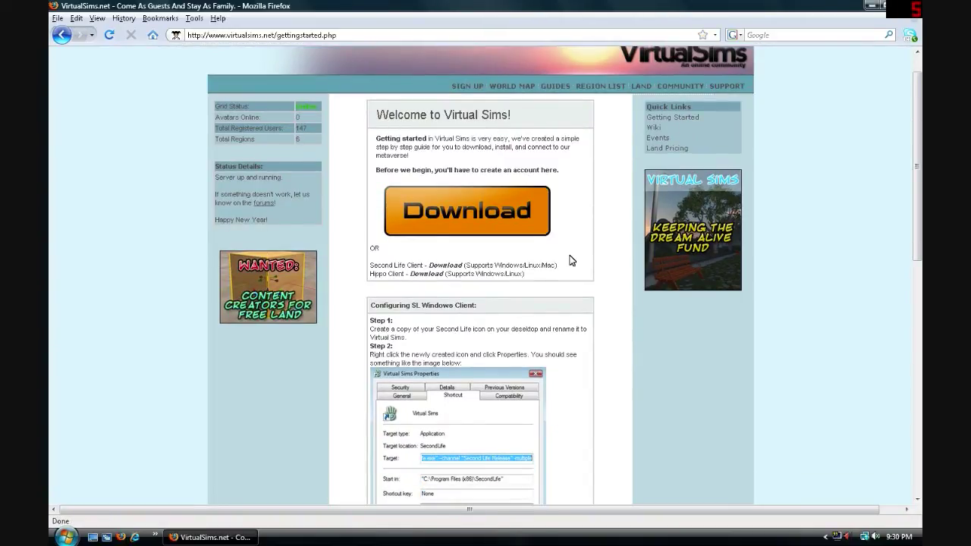
pyautogui.scroll(-7, 571, 260)
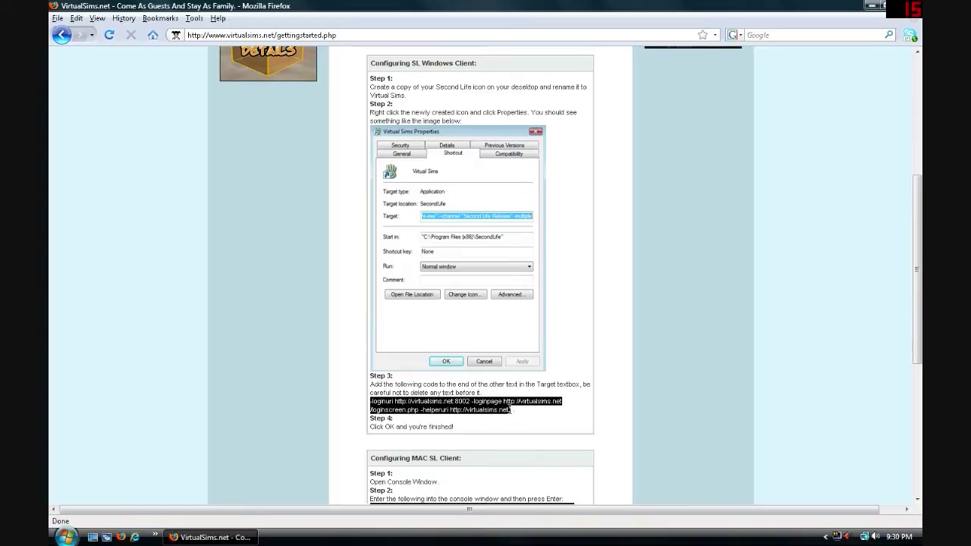
pyautogui.moveTo(513, 413); pyautogui.dragTo(372, 400)
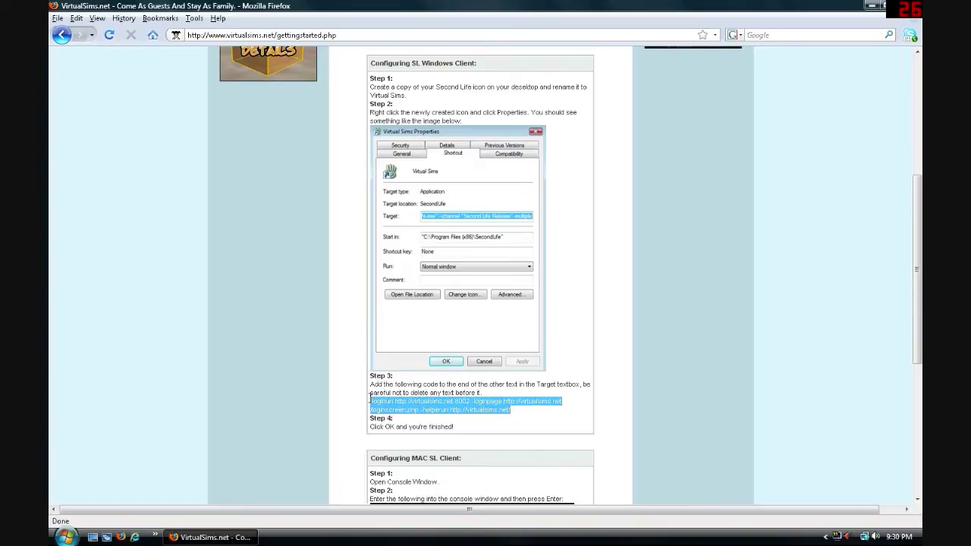
pyautogui.rightClick(413, 403)
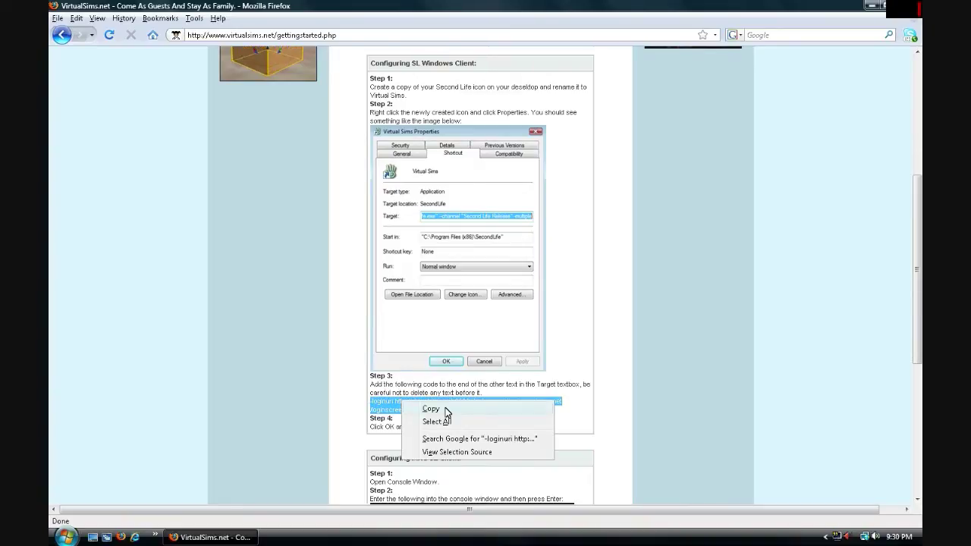
pyautogui.click(447, 411)
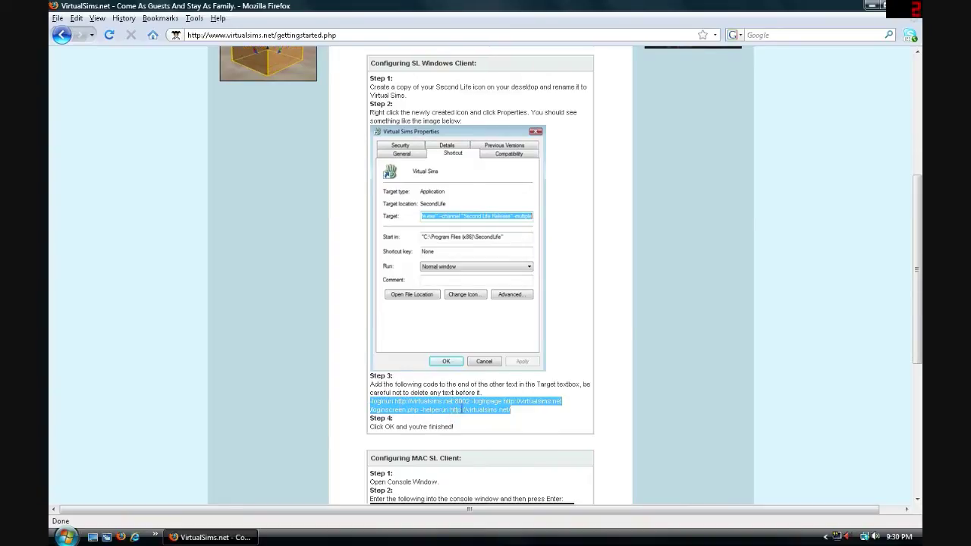
# Step: Back on the desktop, append the copied -loginuri, -loginpage and -helperuri code to the end of the Virtual Sims shortcut's target and save the properties
pyautogui.click(873, 5)
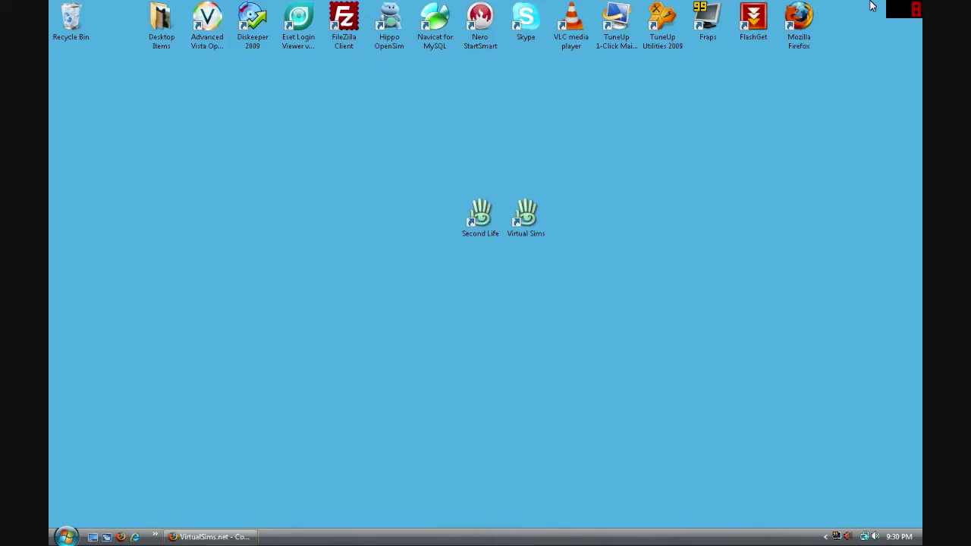
pyautogui.rightClick(535, 211)
pyautogui.click(574, 453)
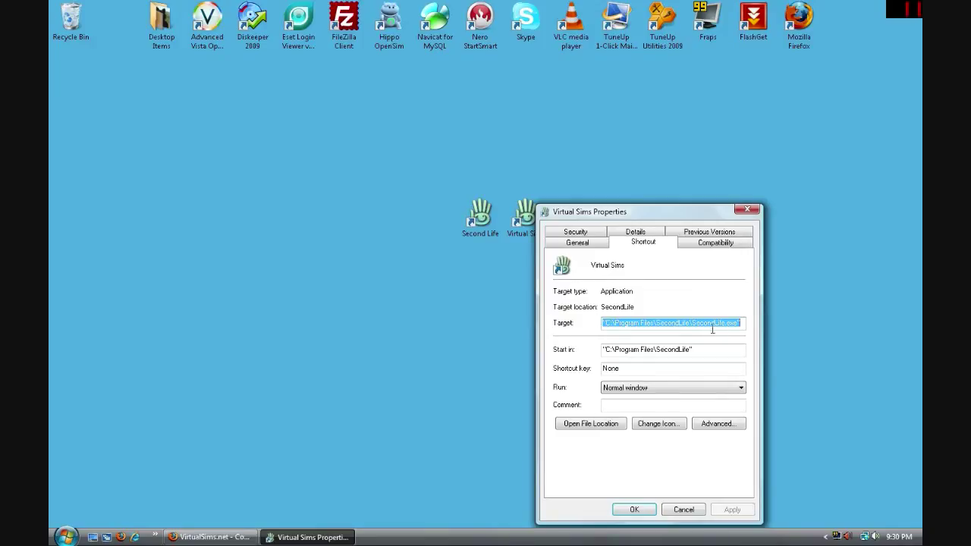
pyautogui.click(643, 322)
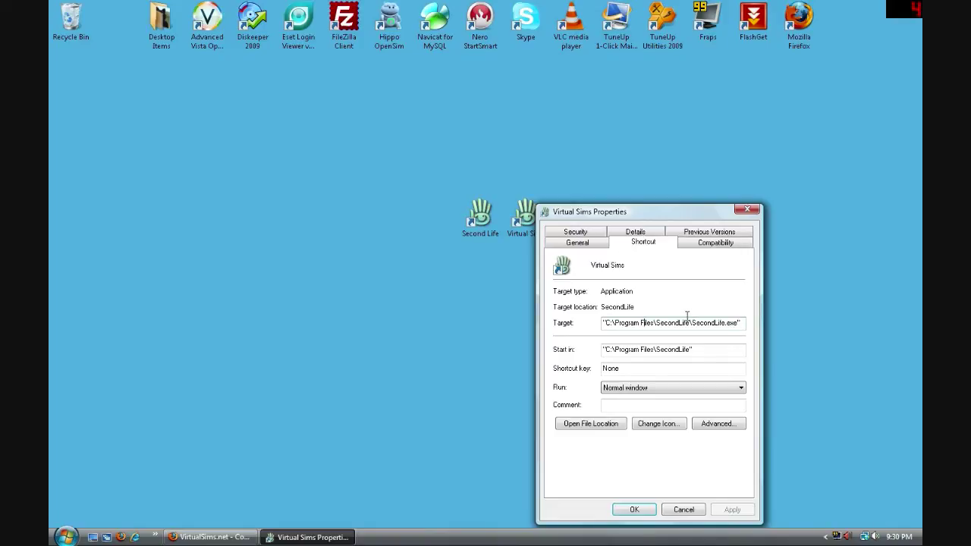
pyautogui.press('End')
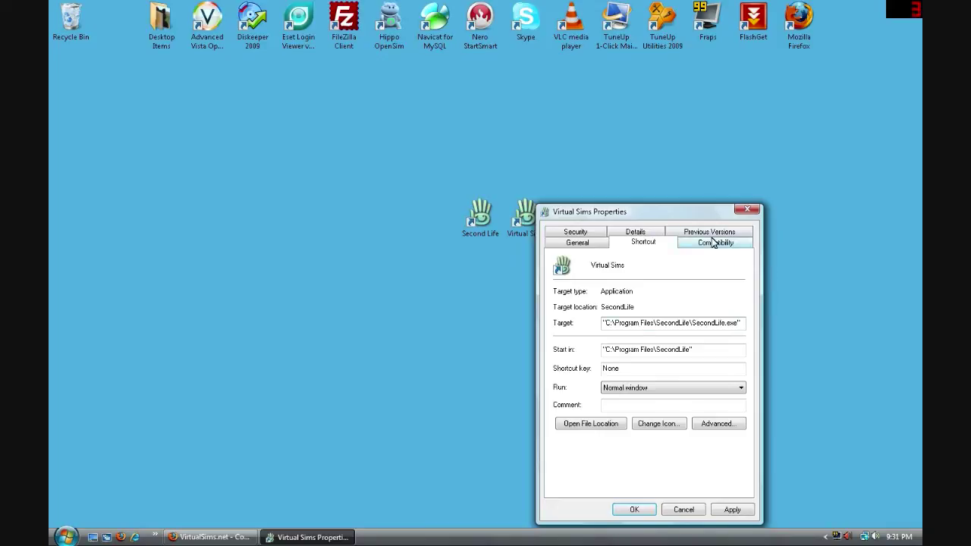
pyautogui.rightClick(749, 331)
pyautogui.click(774, 377)
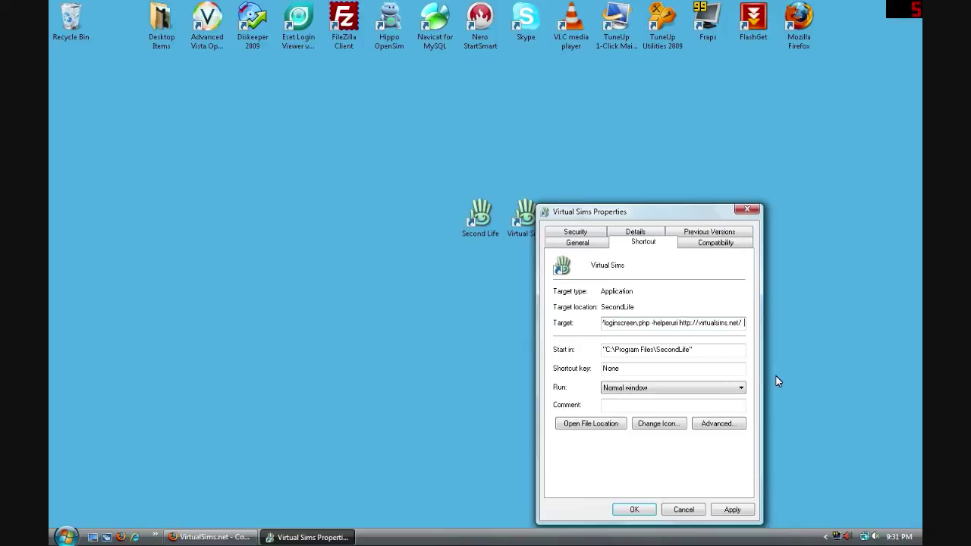
pyautogui.moveTo(744, 322); pyautogui.dragTo(768, 348)
pyautogui.click(635, 511)
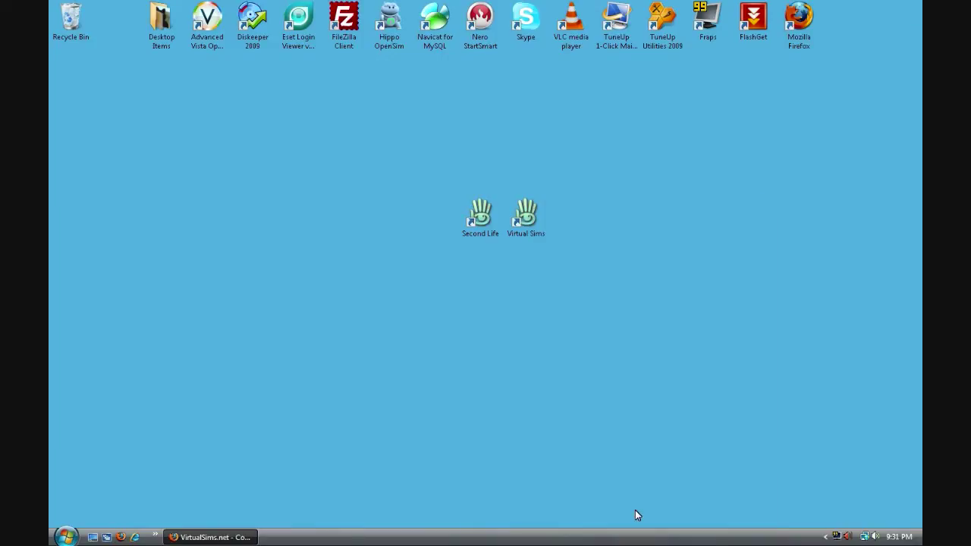
# Step: Launch the viewer from the Virtual Sims shortcut and log in with the remembered account details
pyautogui.doubleClick(541, 235)
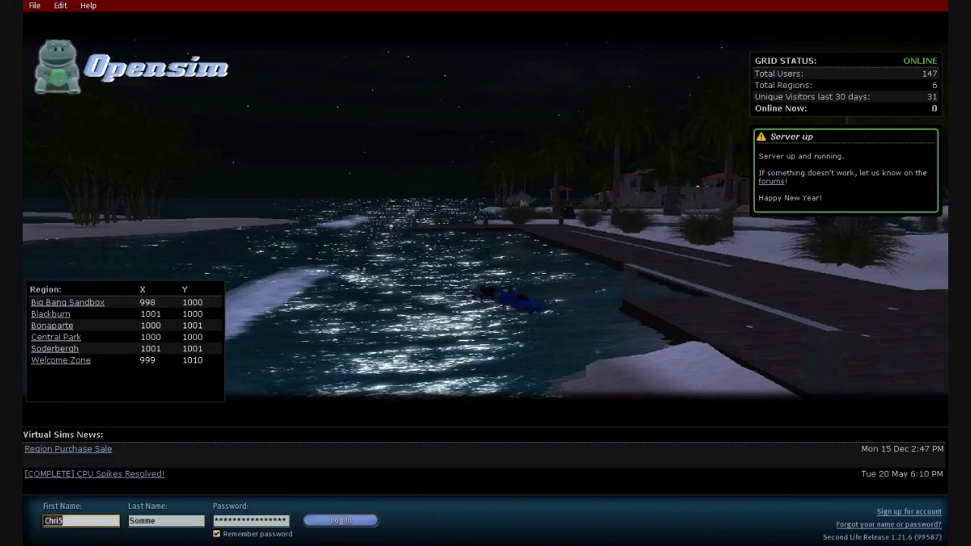
pyautogui.click(358, 530)
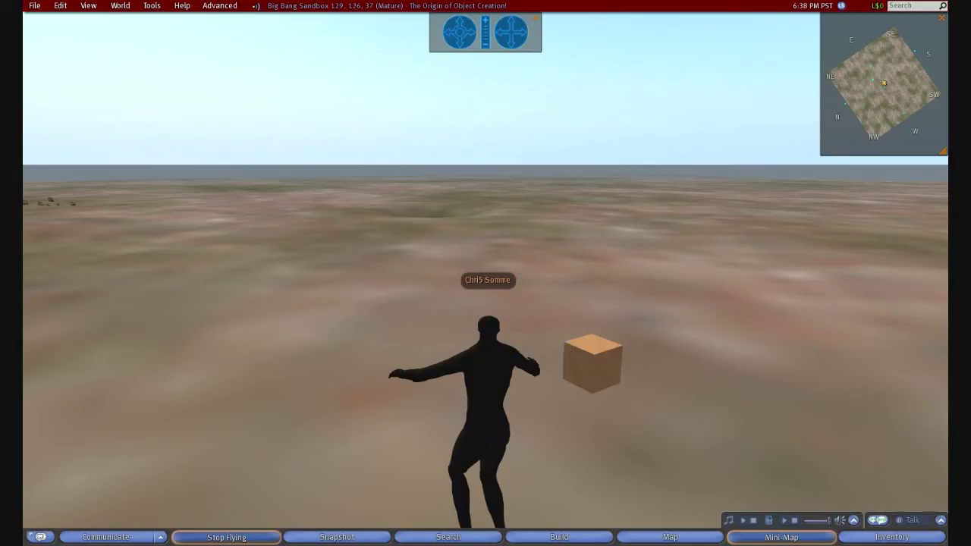
pyautogui.moveTo(592, 364); pyautogui.dragTo(493, 296)
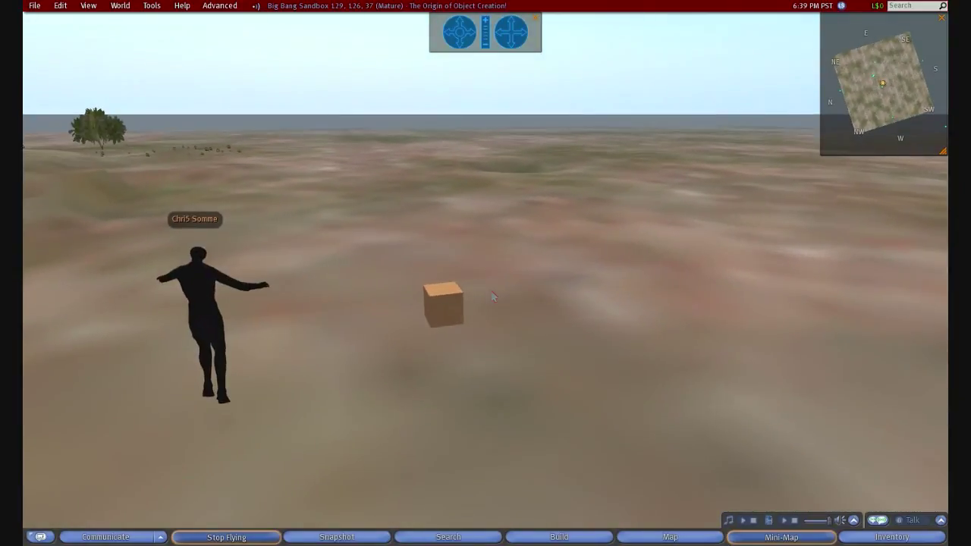
pyautogui.press('Escape')
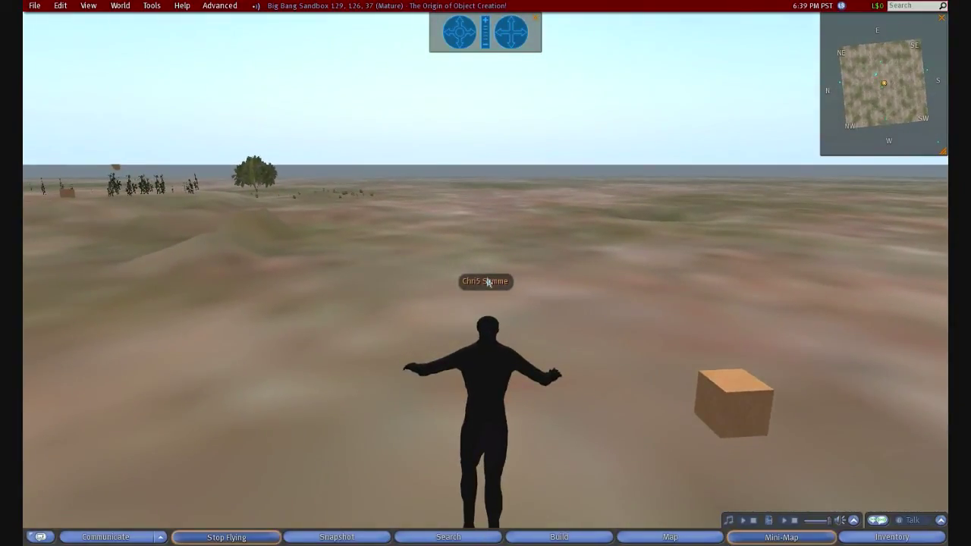
pyautogui.press('Right')
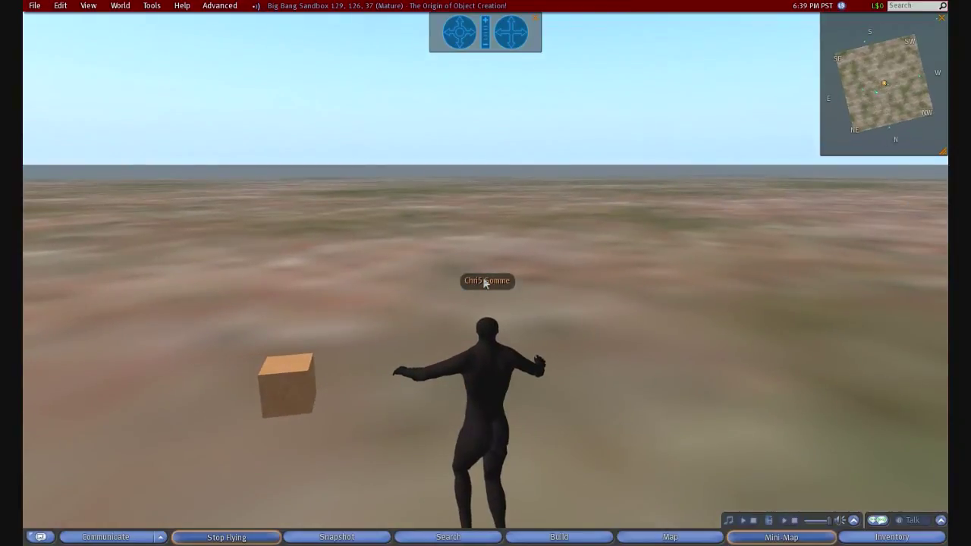